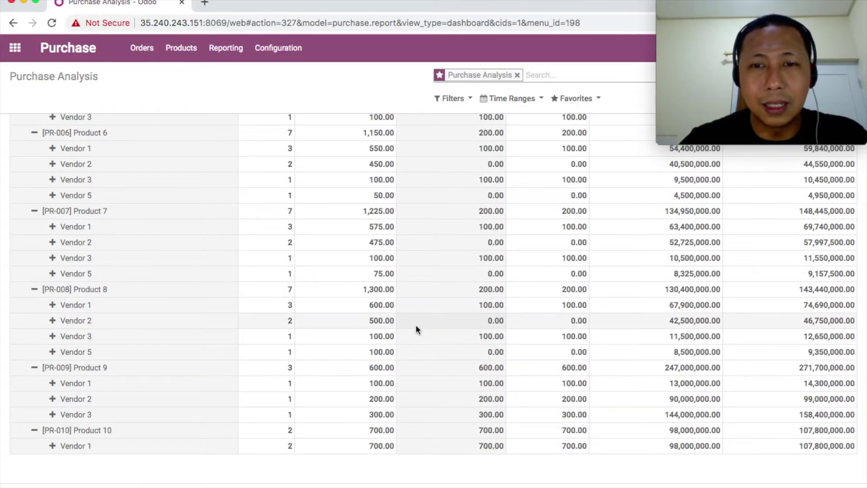
Review the purchase analysis chart and the table of ordered, received and billed quantities by product and vendor.
scroll(417, 328, up, 3)
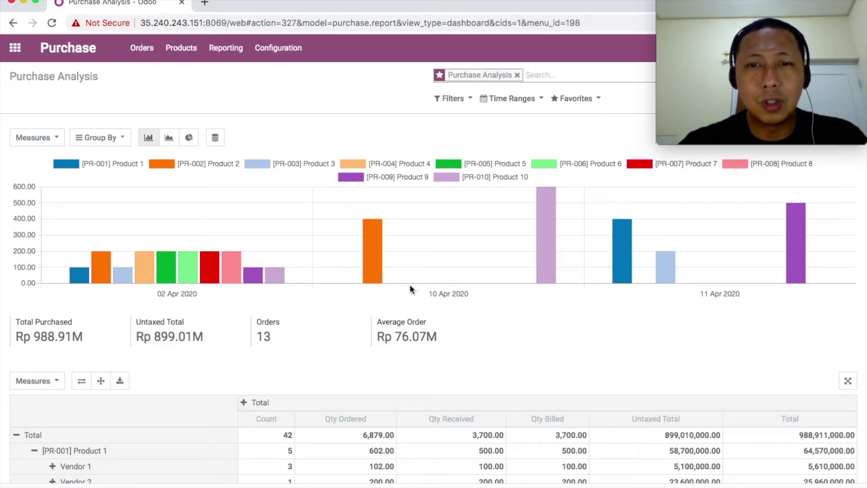
mouse_move(267, 283)
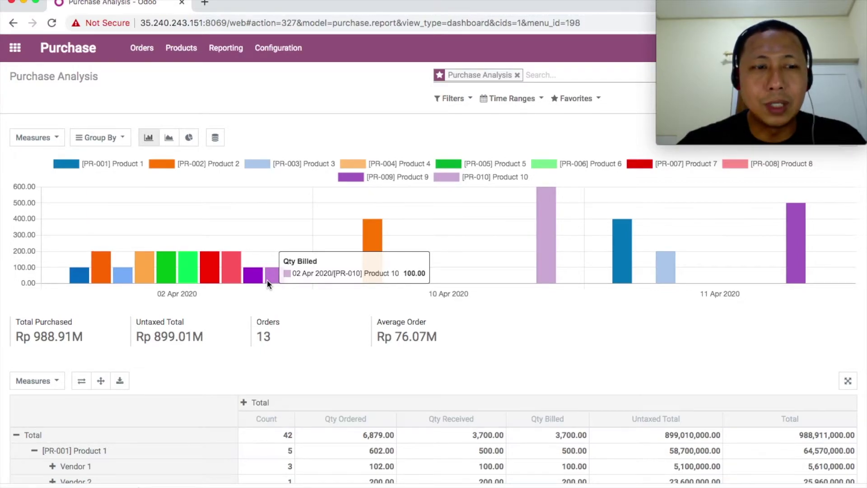
scroll(267, 280, down, 5)
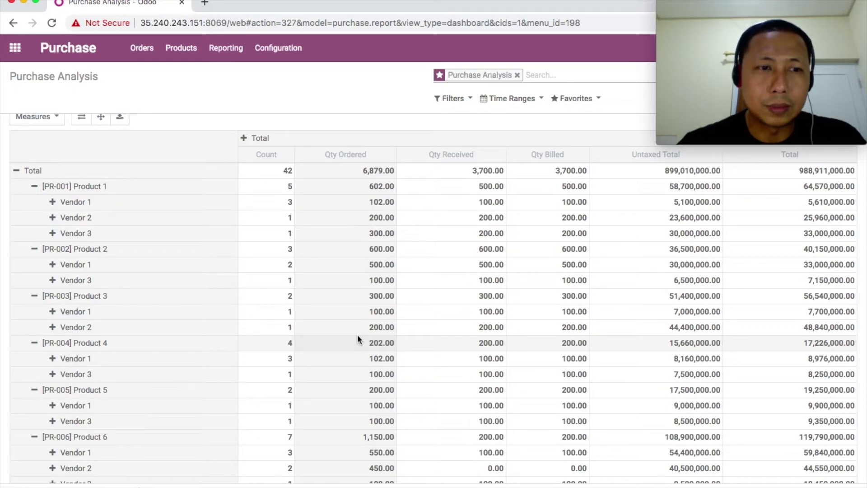
scroll(357, 338, up, 6)
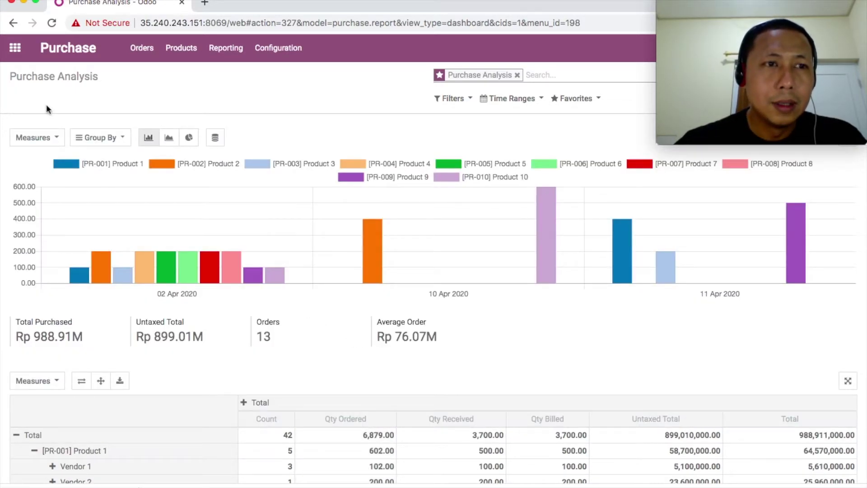
Switch to the Inventory app and open the Inventory Report.
click(15, 48)
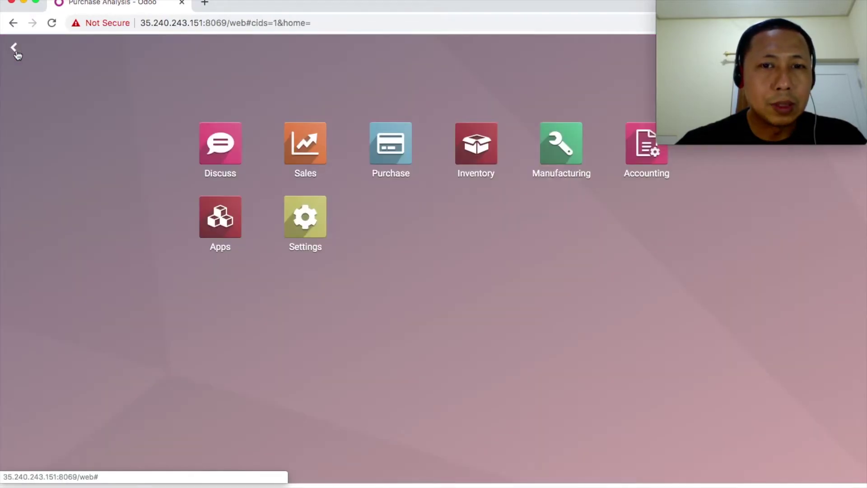
click(477, 143)
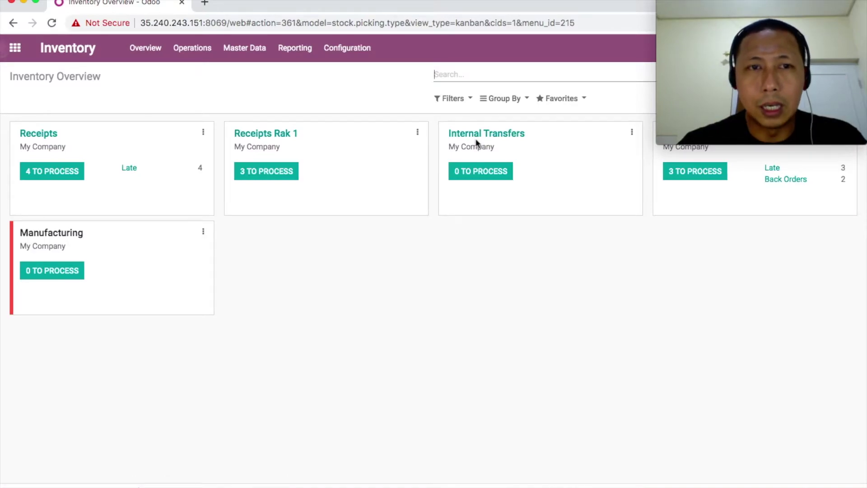
click(300, 50)
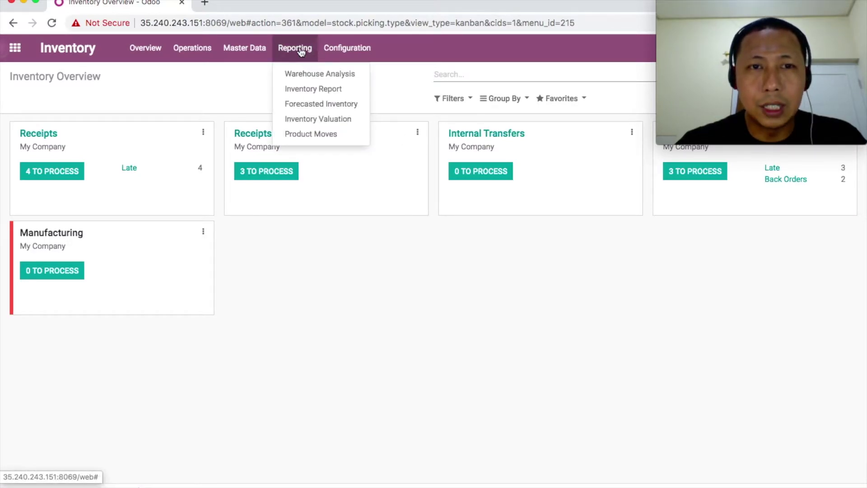
click(308, 87)
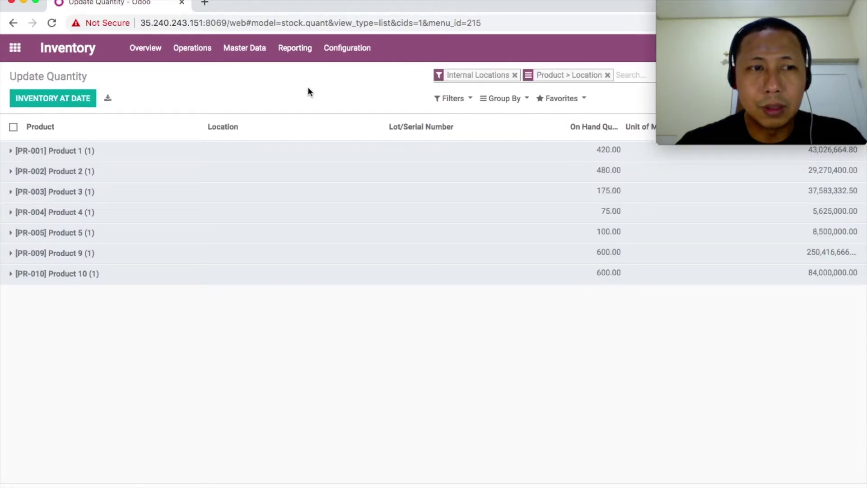
click(561, 105)
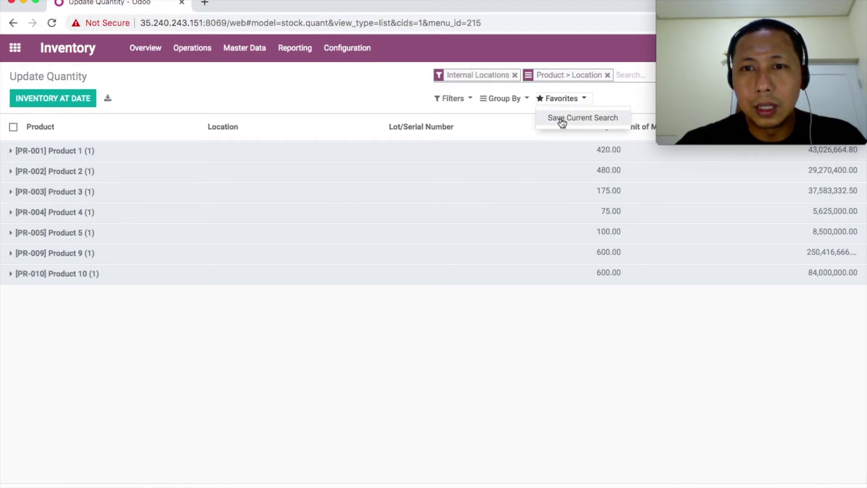
click(375, 102)
Move the Movie Recording window clear of the view switcher and show the inventory report as a pivot table.
mouse_move(782, 2)
drag(783, 2, 844, 361)
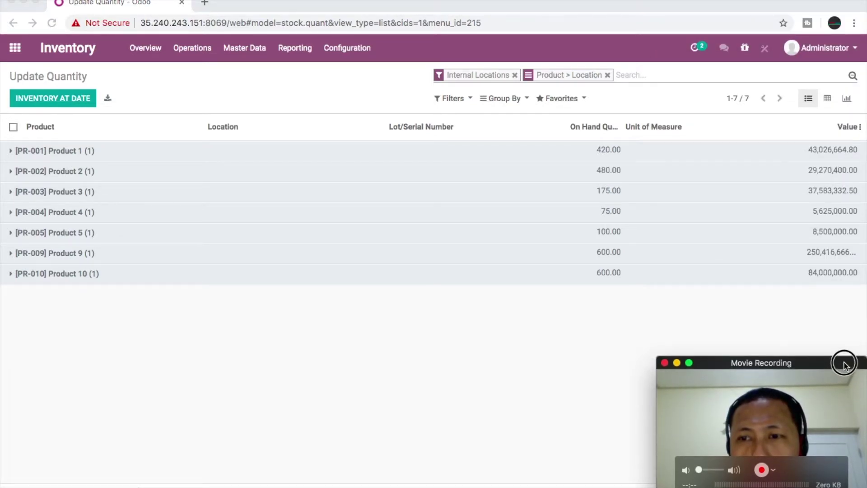
click(828, 100)
click(828, 99)
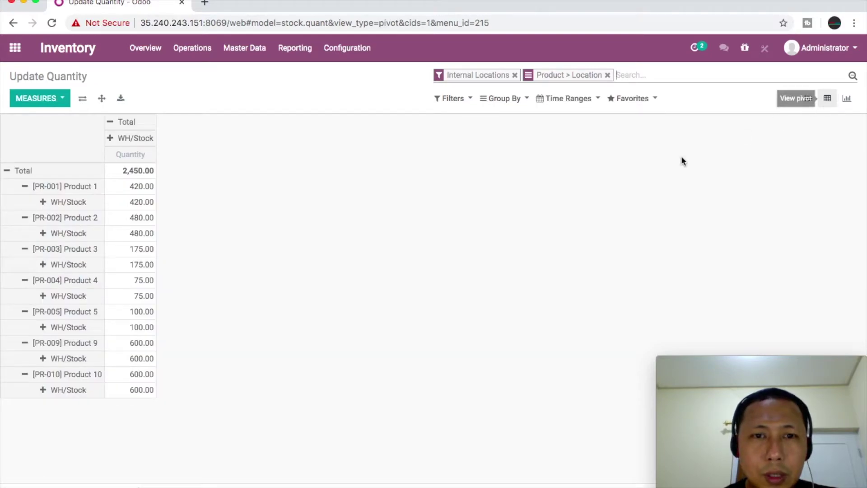
click(639, 104)
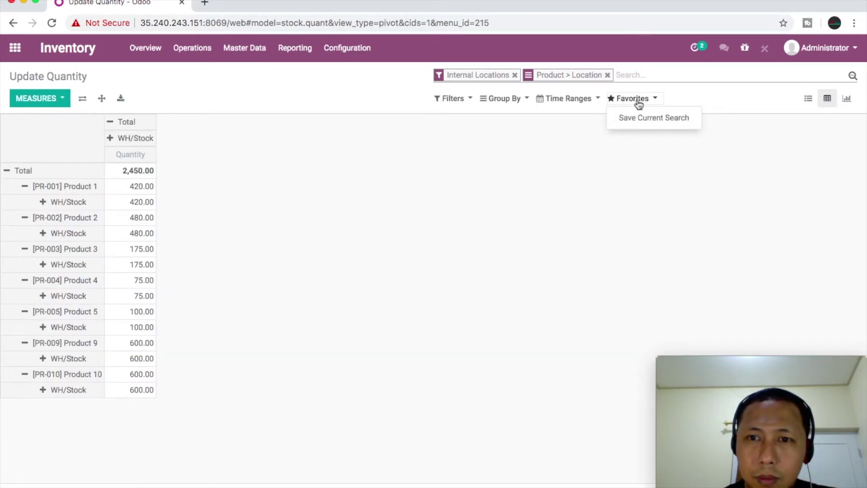
click(457, 165)
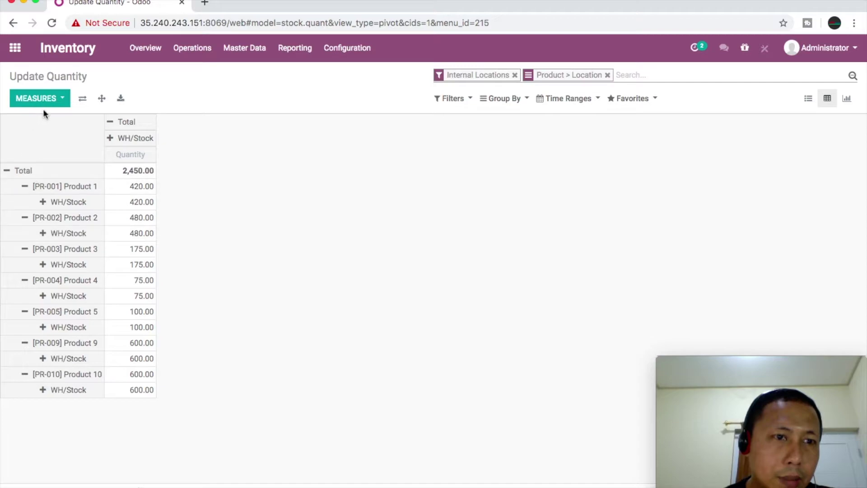
Collapse the pivot's total row and expand it again grouped by Product only.
click(9, 176)
click(8, 173)
click(38, 335)
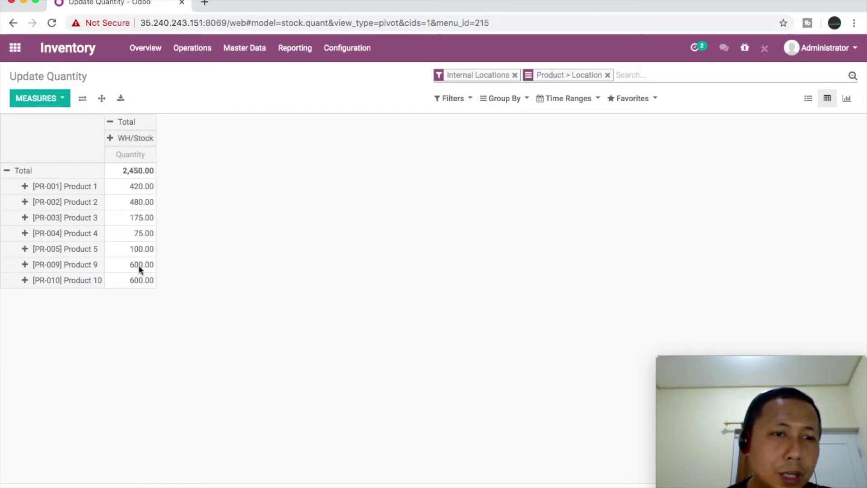
click(42, 101)
click(218, 159)
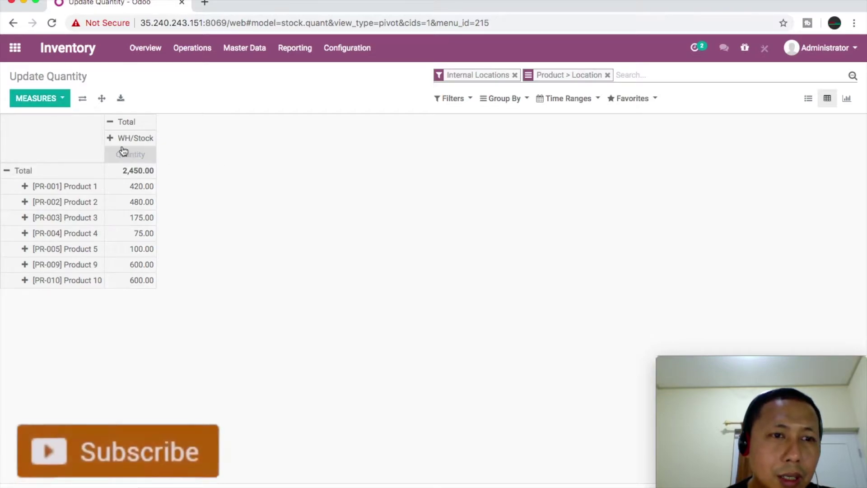
click(110, 138)
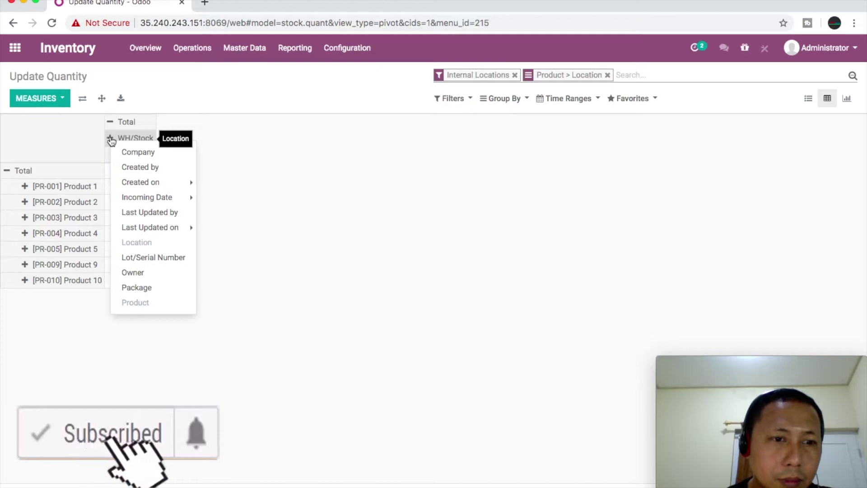
Remove the Internal Locations filter and regroup the pivot rows by Product only, keeping locations as columns.
click(515, 75)
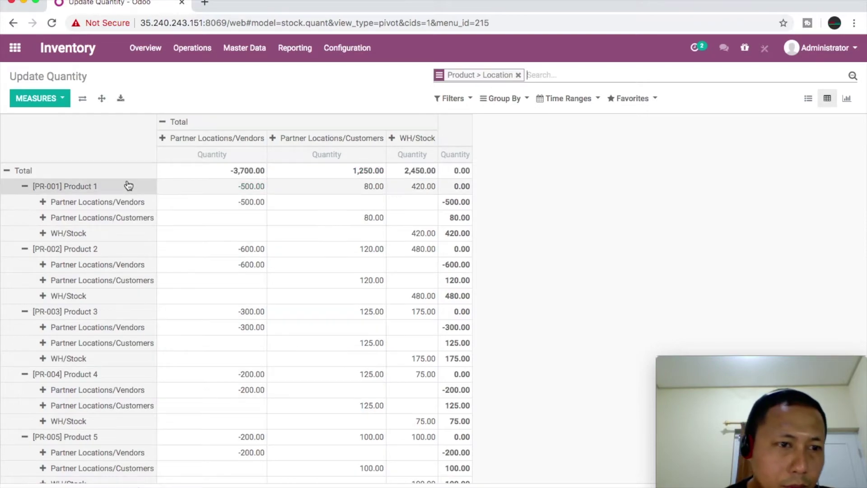
click(9, 176)
click(8, 172)
click(26, 336)
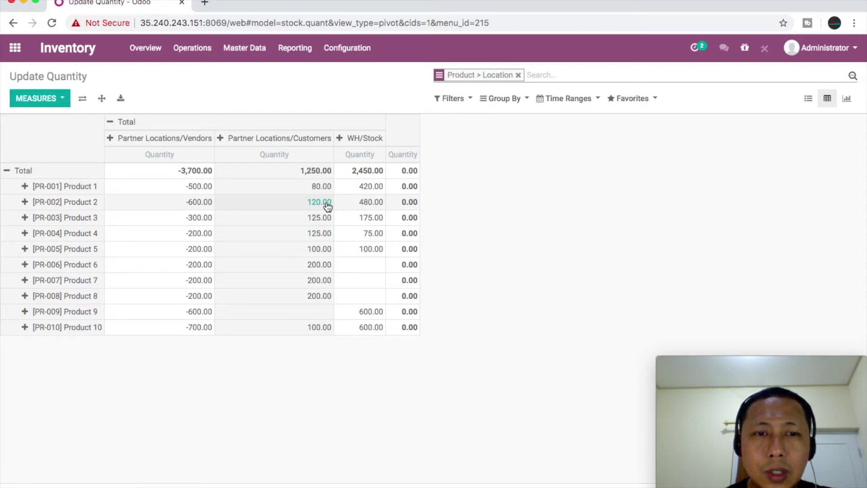
Apply a time range to the inventory pivot based on Incoming Date, covering the Last 30 Days.
click(575, 101)
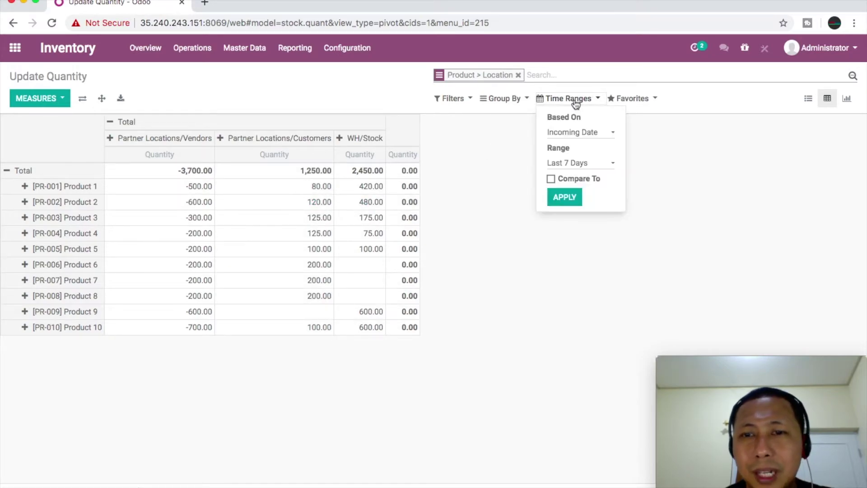
click(572, 132)
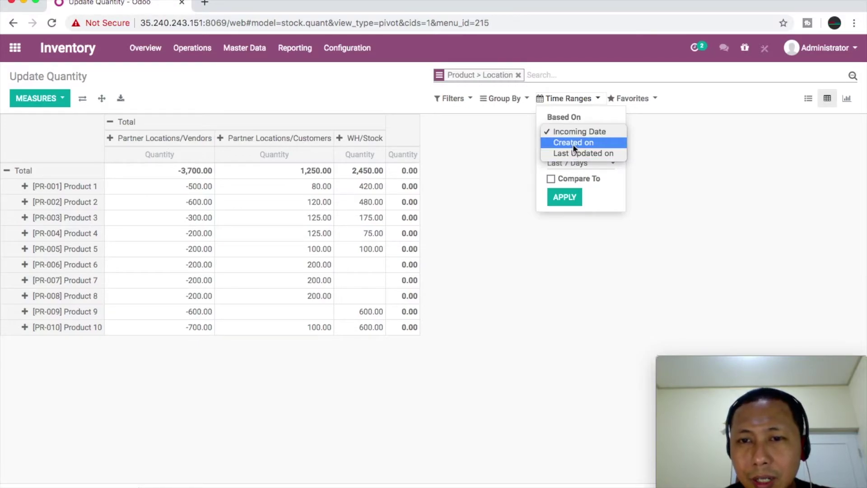
click(583, 165)
click(584, 163)
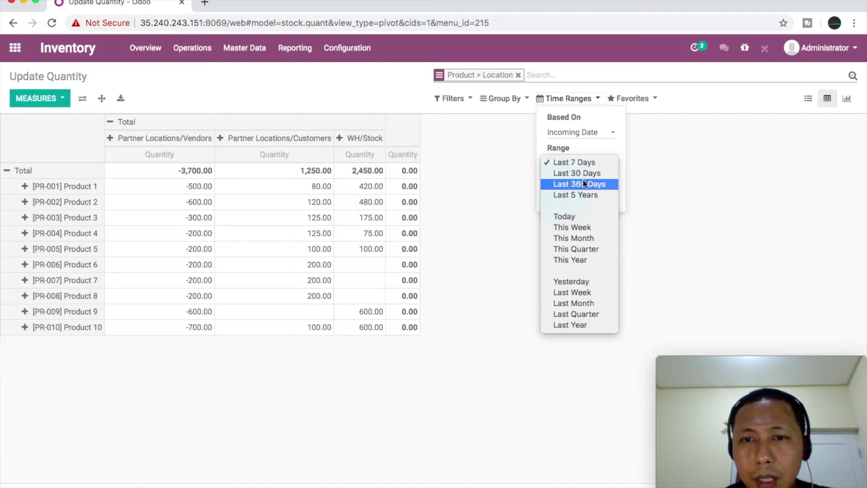
click(584, 175)
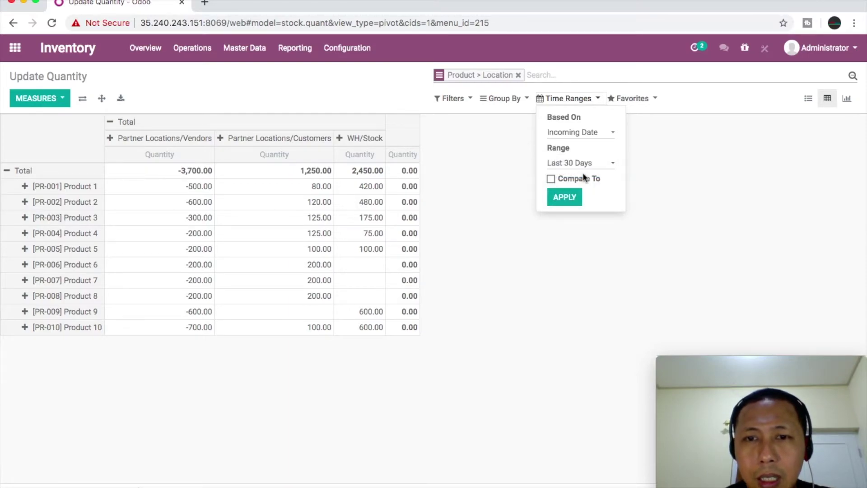
click(570, 199)
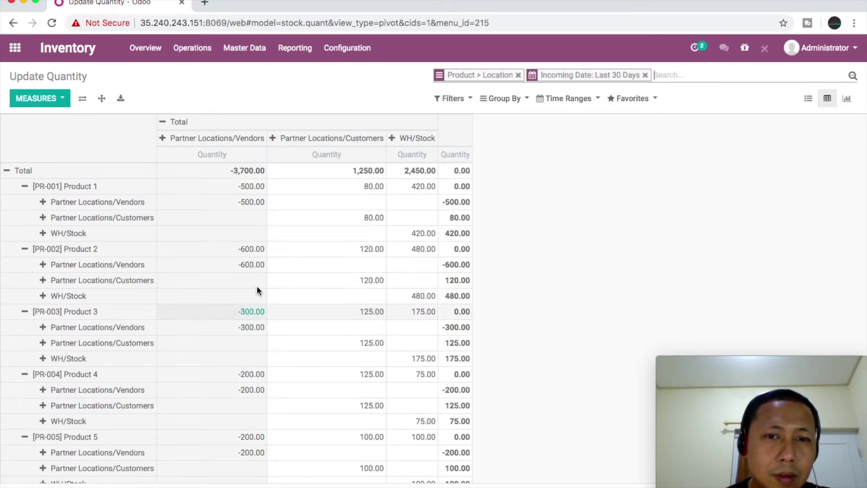
Regroup the date-filtered pivot rows by Product only and check the available measures without changing them.
click(6, 170)
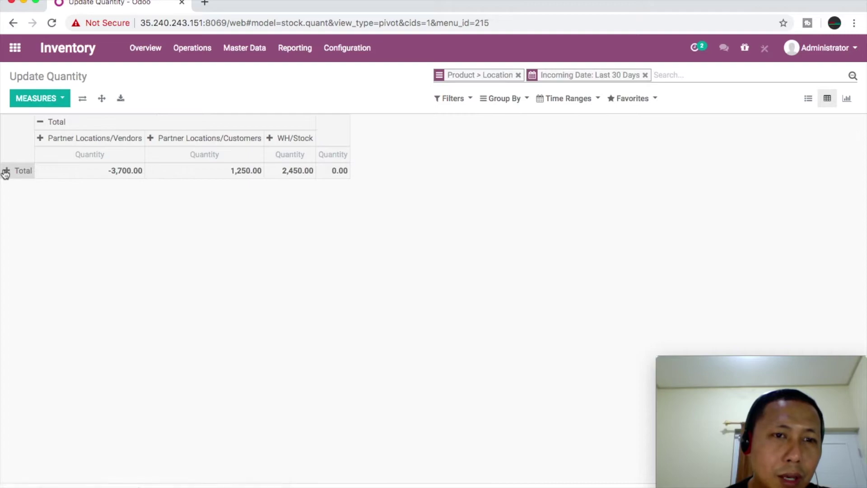
click(5, 172)
click(29, 335)
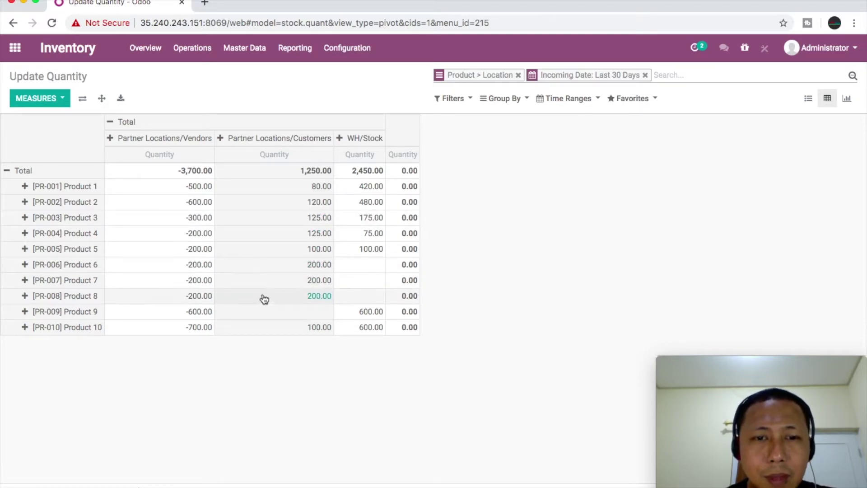
click(37, 99)
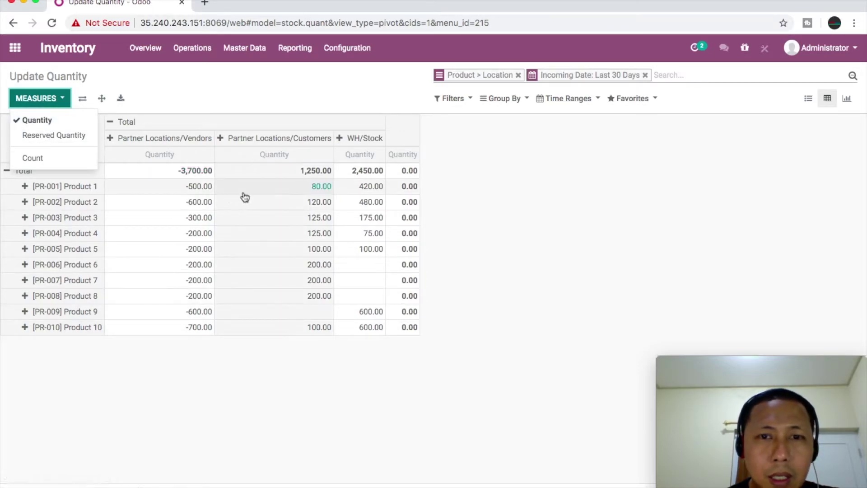
click(531, 216)
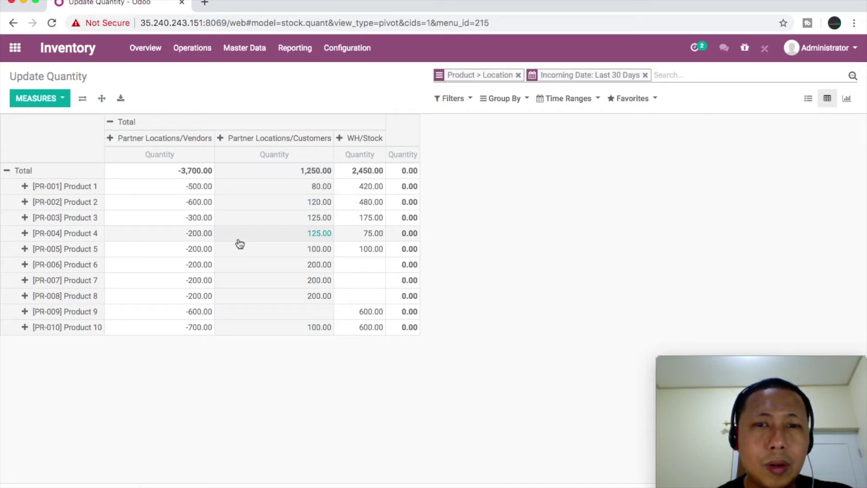
Switch to the Accounting app and open the Profit and Loss report.
click(15, 47)
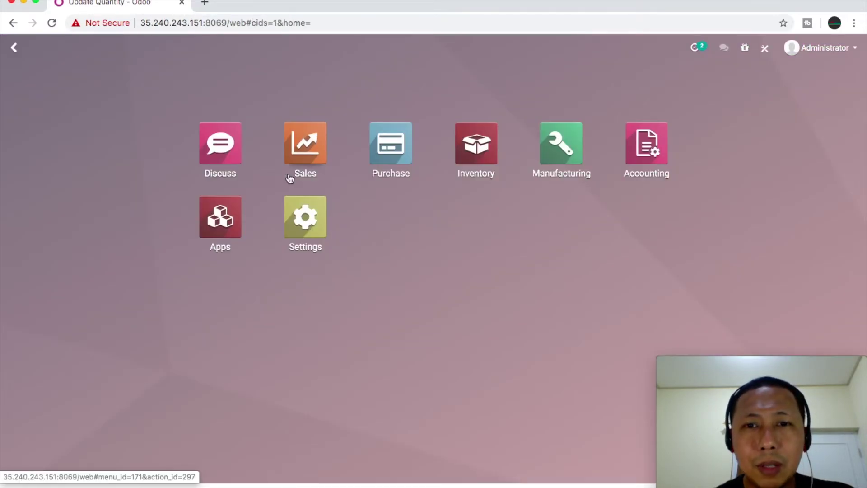
click(651, 155)
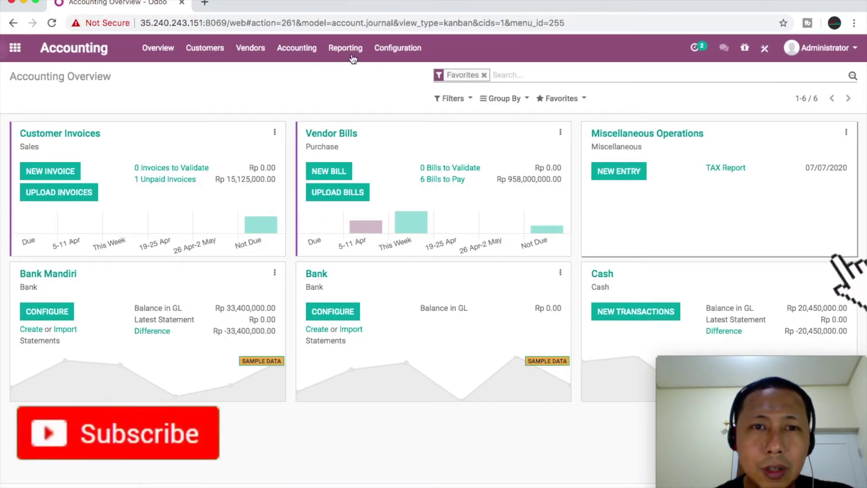
click(345, 48)
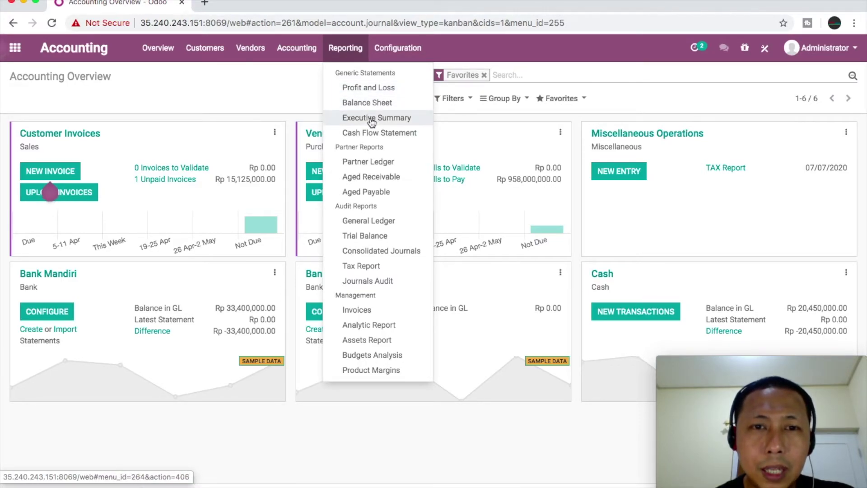
click(368, 90)
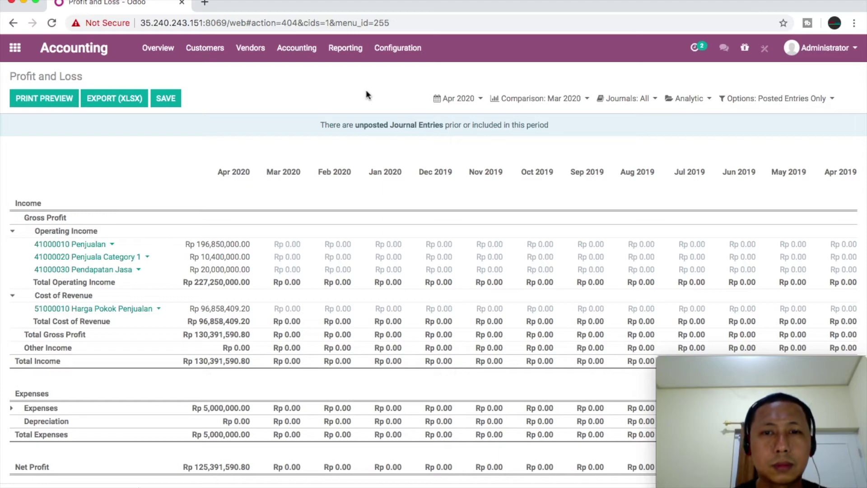
Expand the Expenses section of the Profit and Loss report and review its accounts.
scroll(289, 380, down, 1)
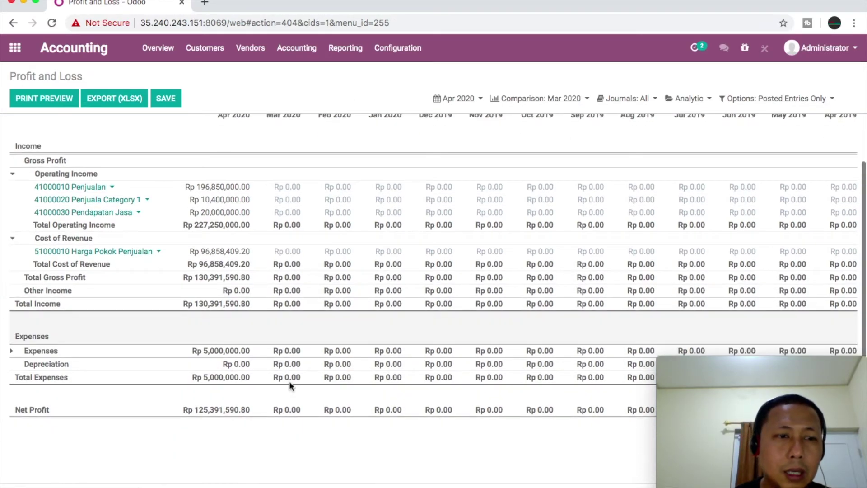
click(13, 354)
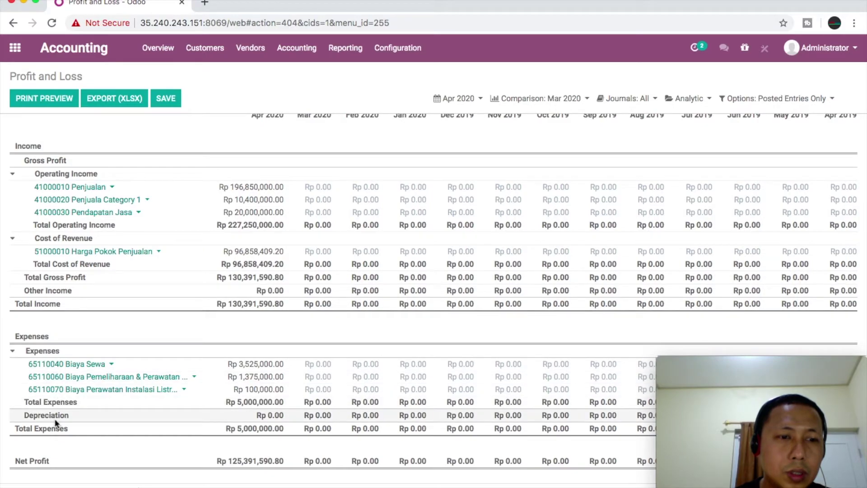
scroll(270, 277, up, 1)
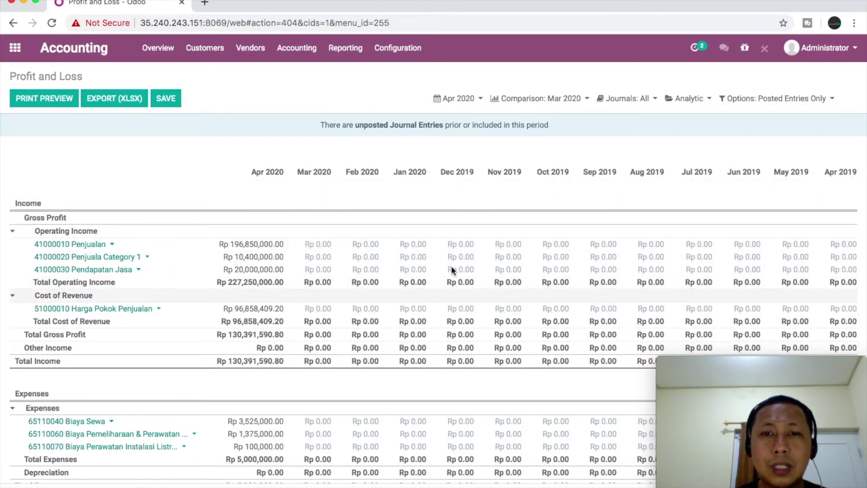
Compare the Profit and Loss report with the previous 6 periods.
click(529, 100)
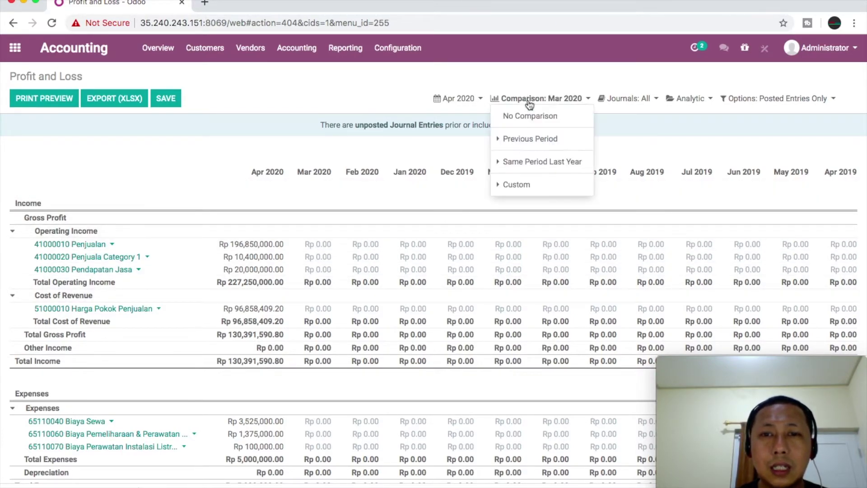
click(533, 143)
click(509, 169)
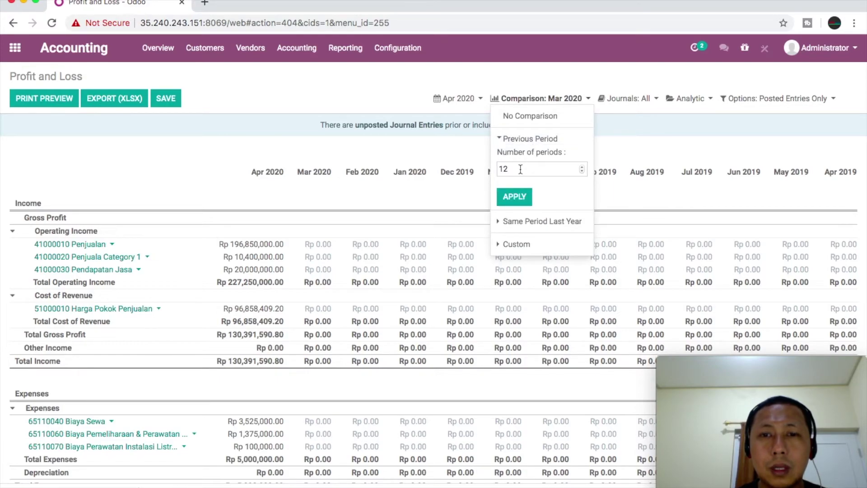
key(BackSpace)
key(BackSpace)
text(6)
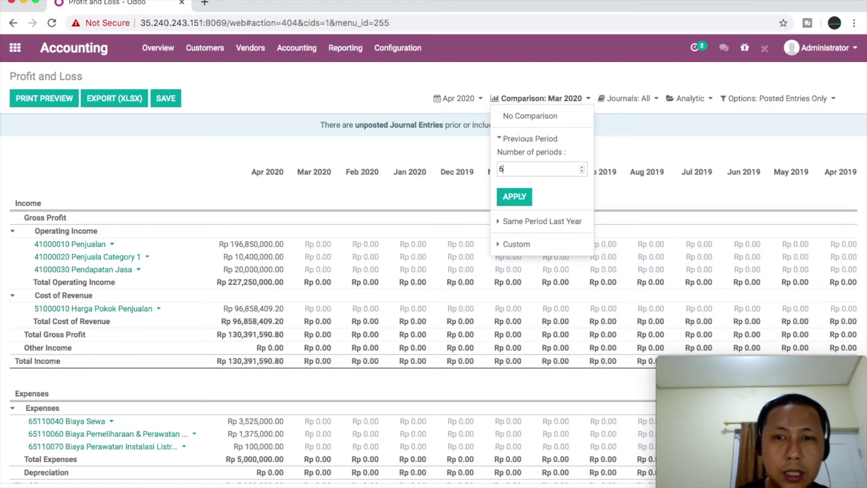
click(520, 202)
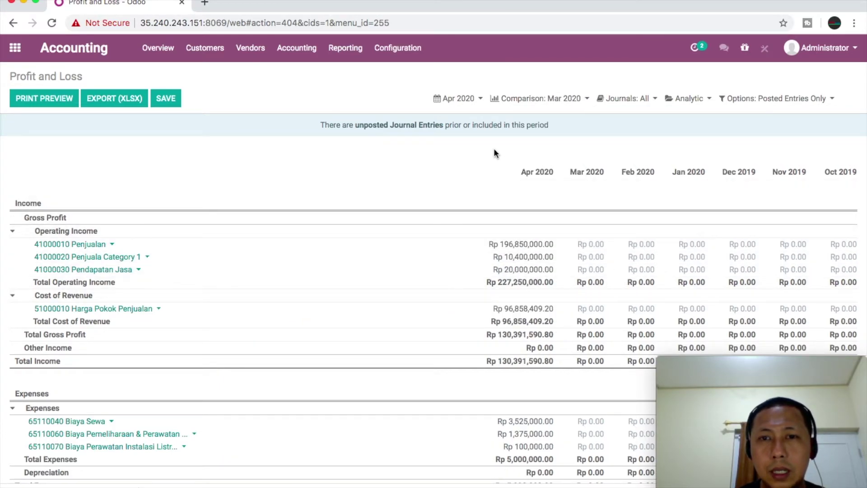
Switch the Profit and Loss comparison to Same Period Last Year with 1 period and review the income and expense figures.
click(514, 98)
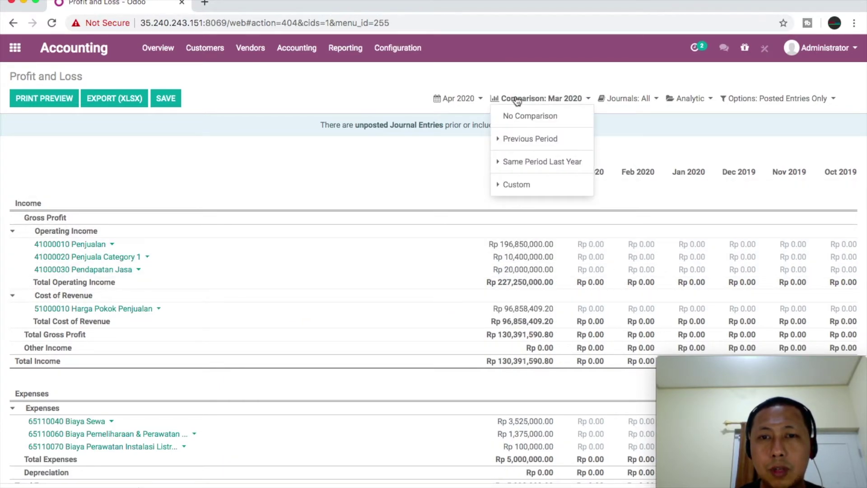
click(513, 140)
click(509, 141)
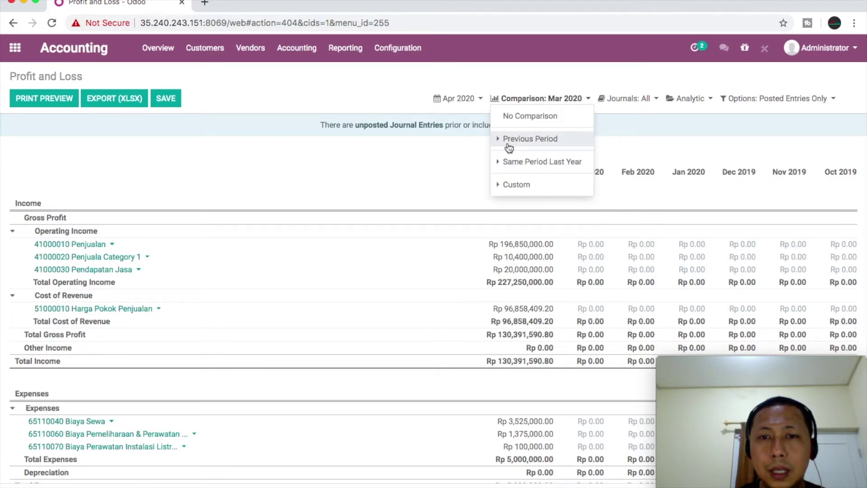
click(517, 162)
click(515, 192)
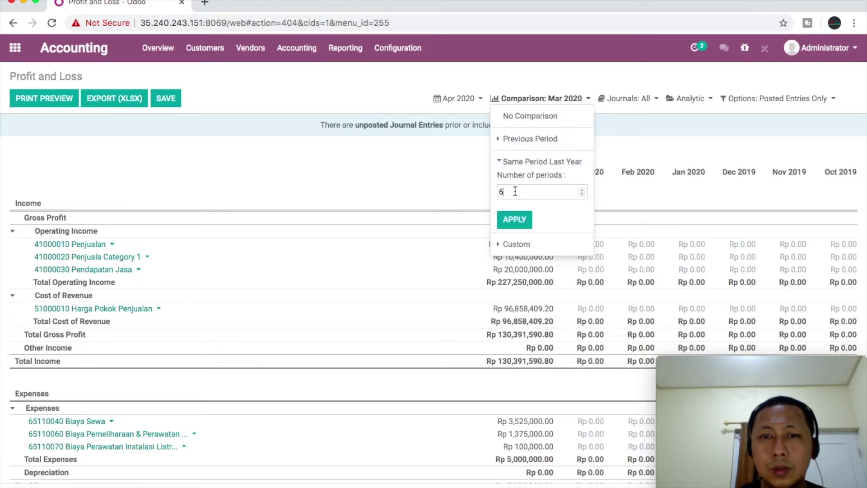
key(BackSpace)
text(1)
click(524, 221)
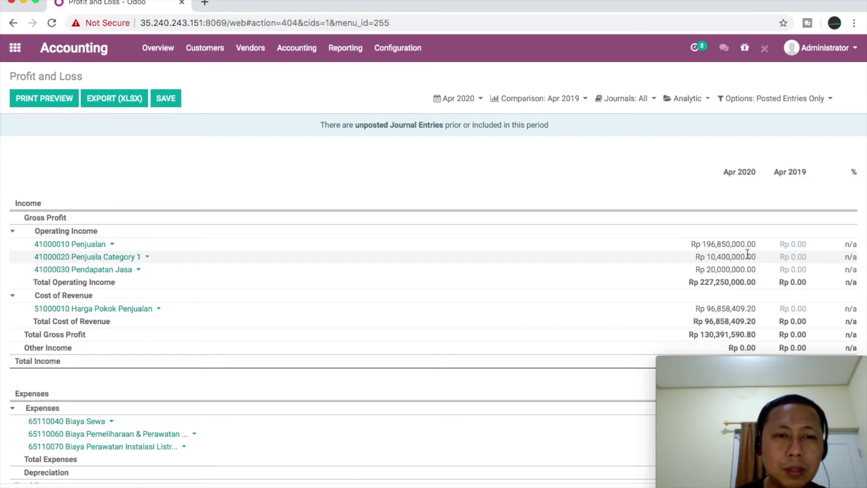
scroll(310, 347, down, 3)
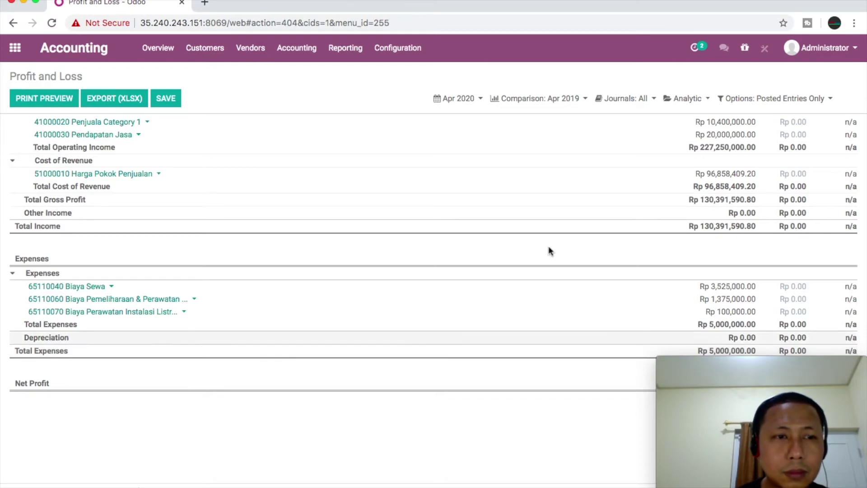
scroll(411, 288, up, 3)
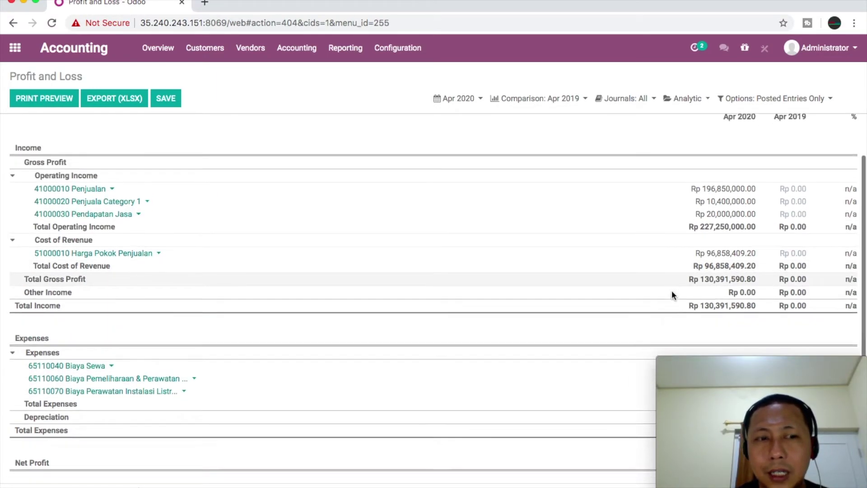
scroll(671, 289, down, 3)
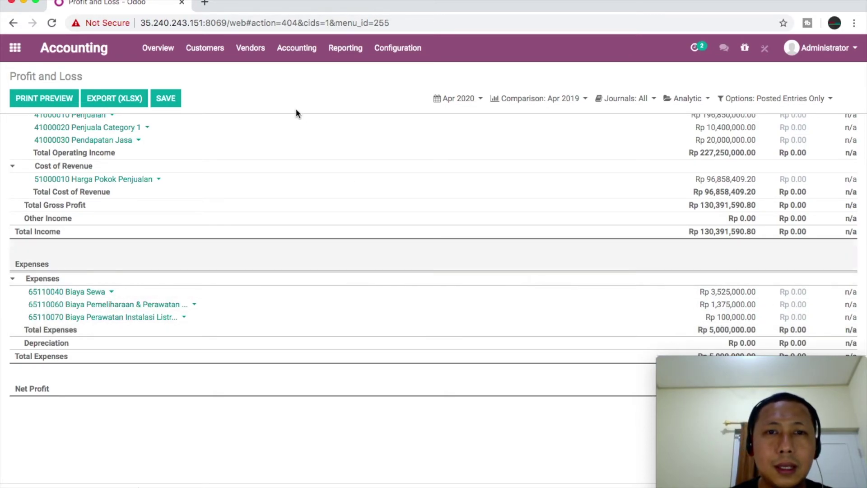
Open the Balance Sheet report and review its assets, liabilities and equity sections.
click(343, 51)
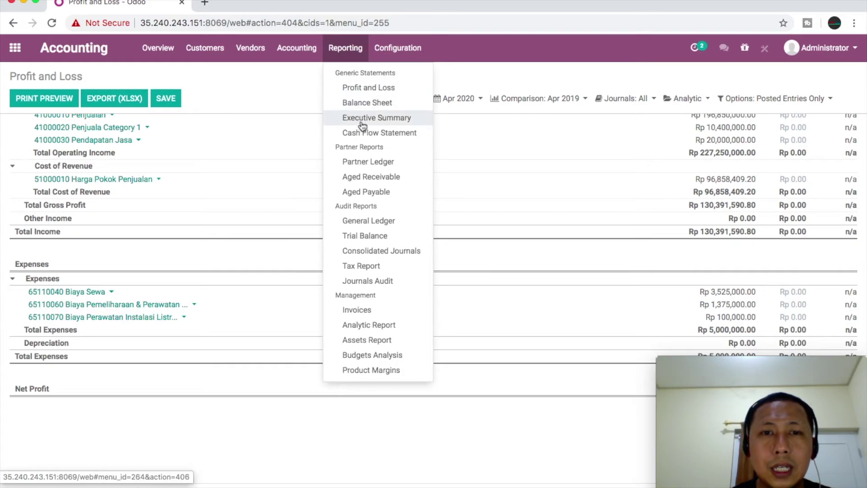
click(364, 103)
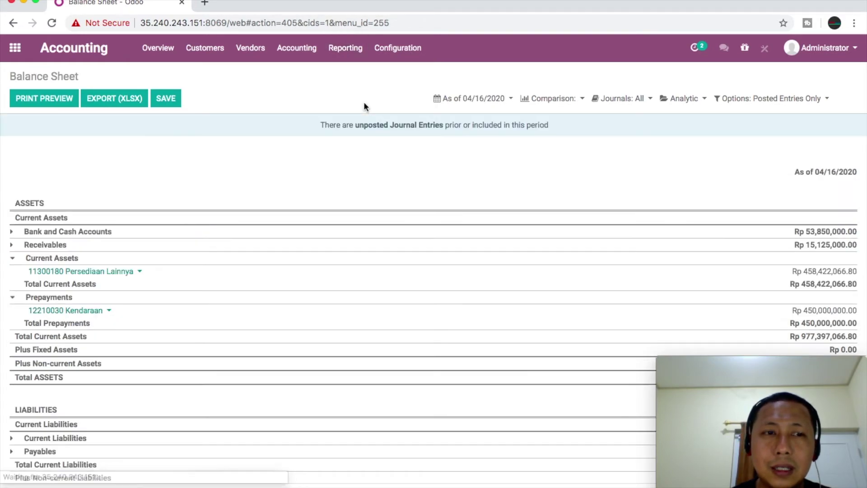
scroll(305, 375, down, 7)
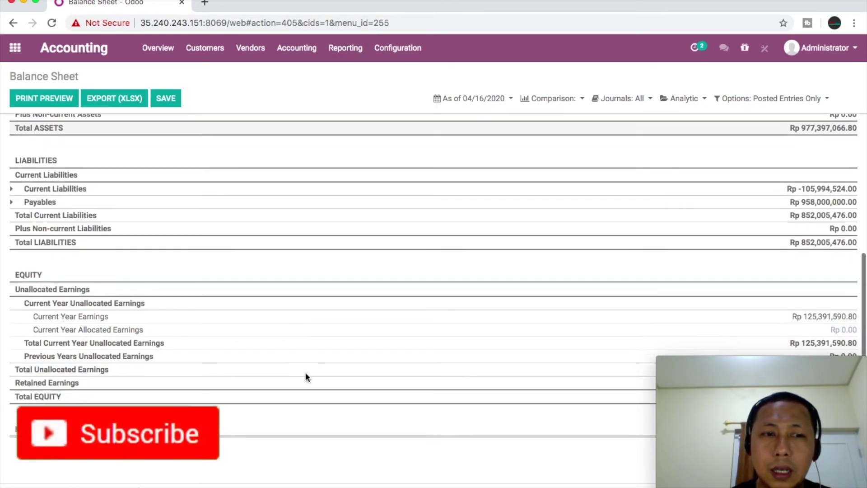
scroll(306, 373, up, 10)
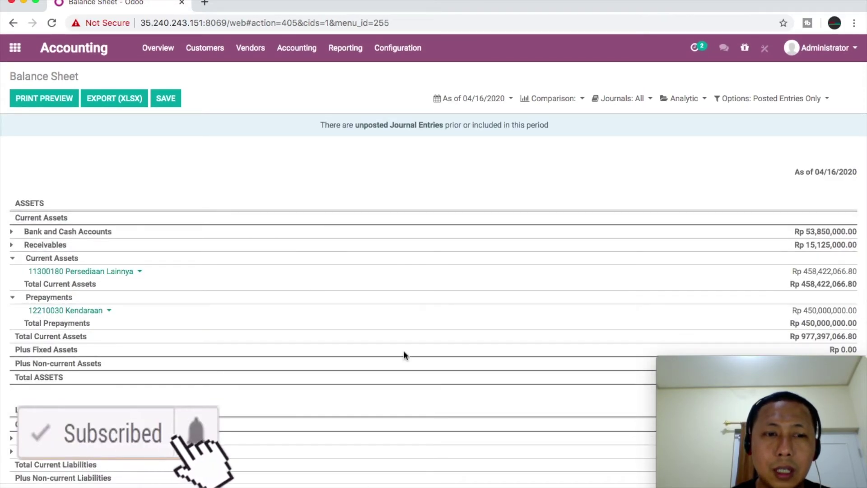
Open the Executive Summary report and review its cash, profitability, balance sheet, performance and position sections.
click(353, 48)
click(364, 118)
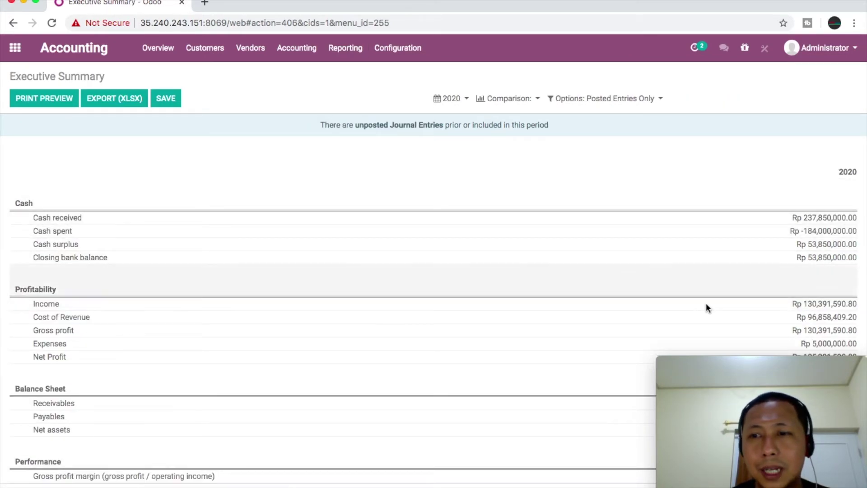
mouse_move(786, 364)
drag(784, 362, 785, 1)
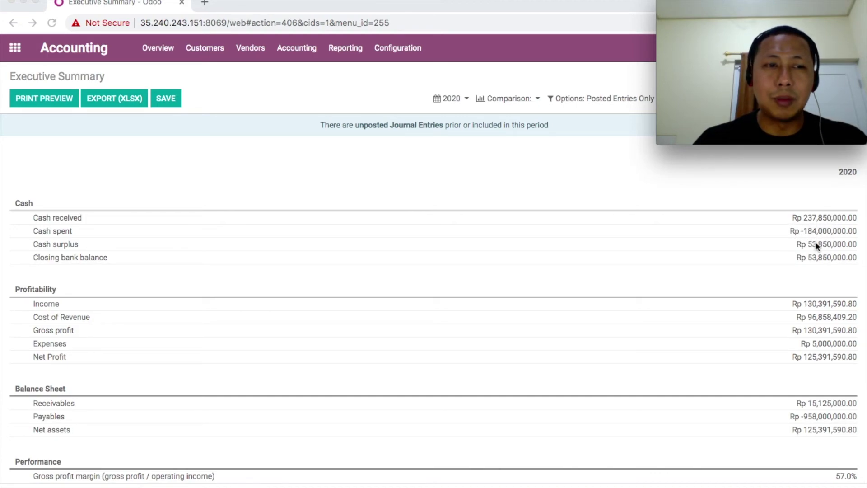
scroll(815, 241, down, 2)
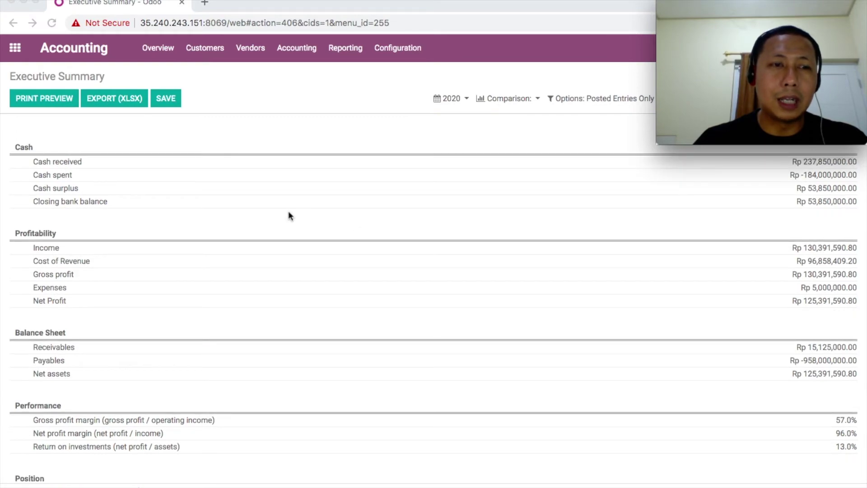
scroll(378, 230, down, 3)
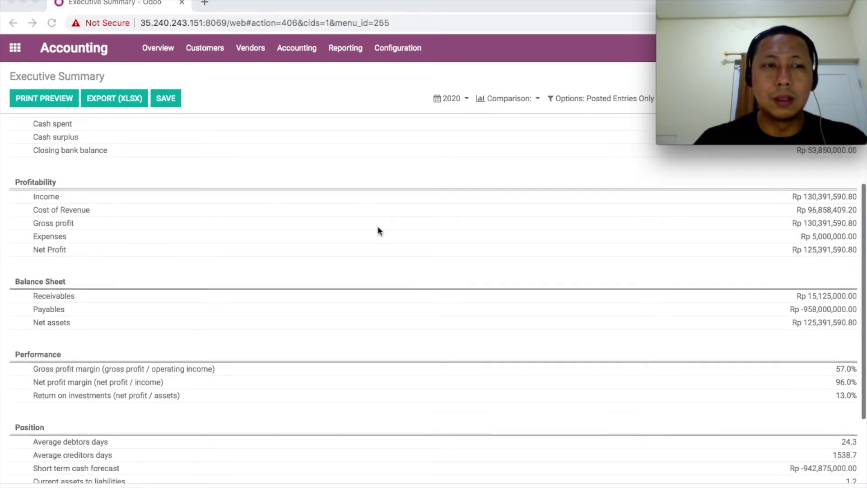
scroll(378, 231, up, 1)
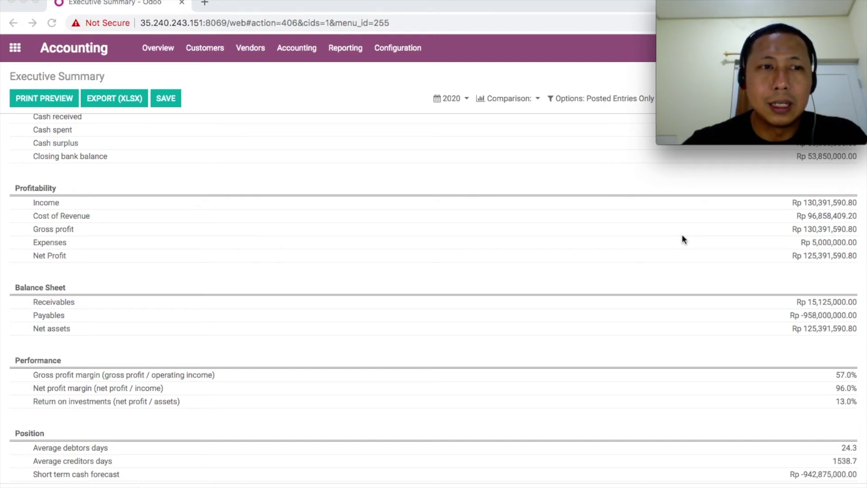
scroll(681, 236, up, 3)
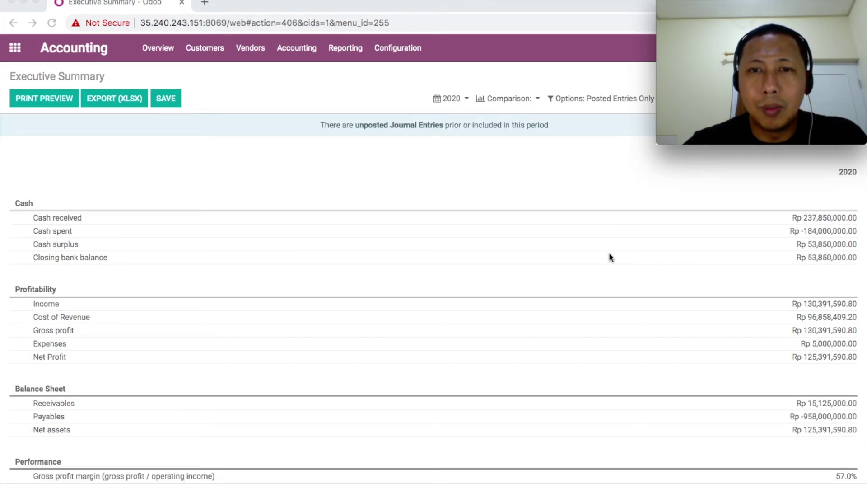
Limit the Executive Summary to This Month and compare it with the previous 3 periods.
click(455, 99)
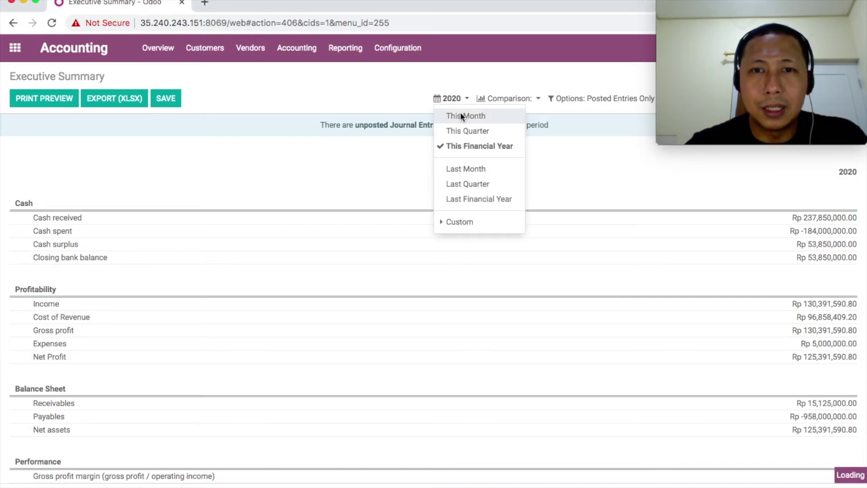
click(462, 117)
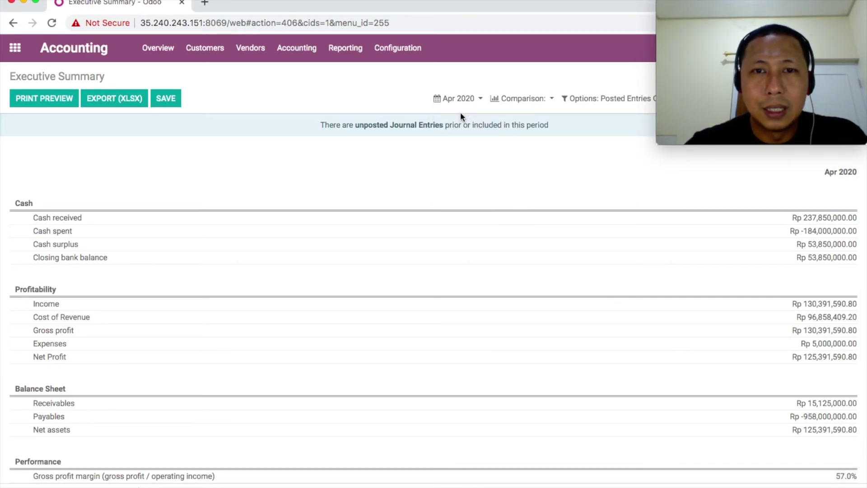
click(542, 100)
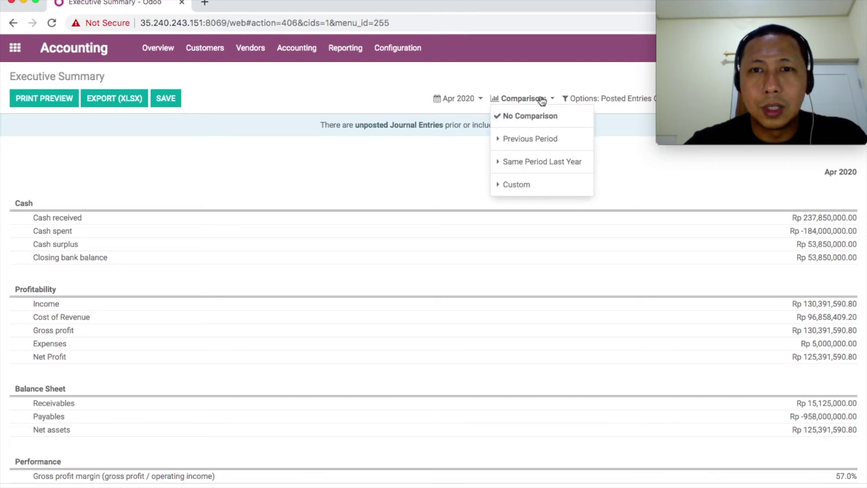
click(536, 139)
click(522, 170)
key(BackSpace)
text(3)
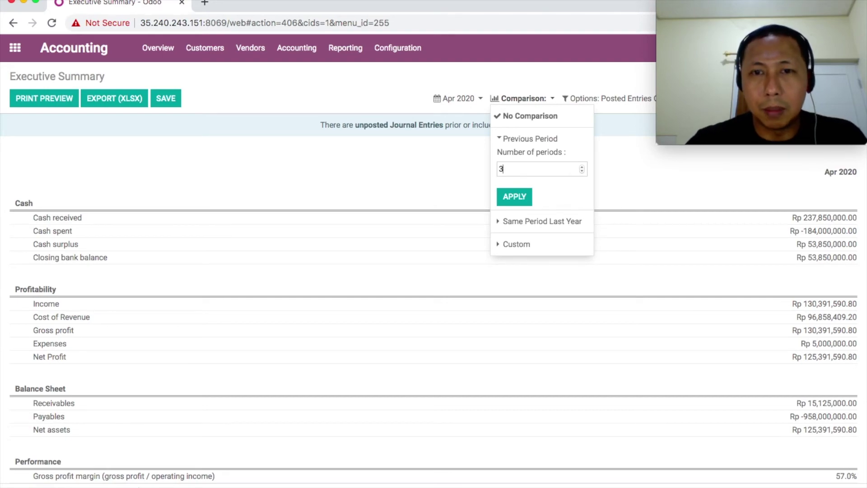
click(518, 205)
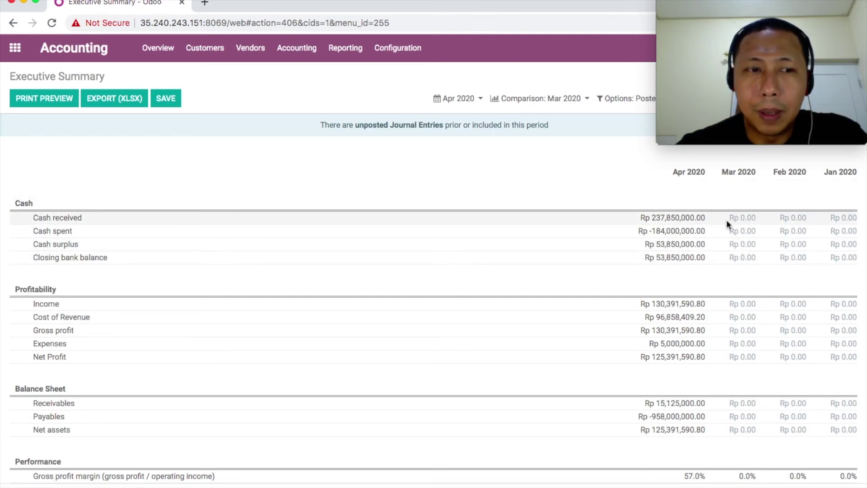
Examine the compared Executive Summary figures from the Cash section through the Performance and Position ratios.
scroll(664, 335, down, 2)
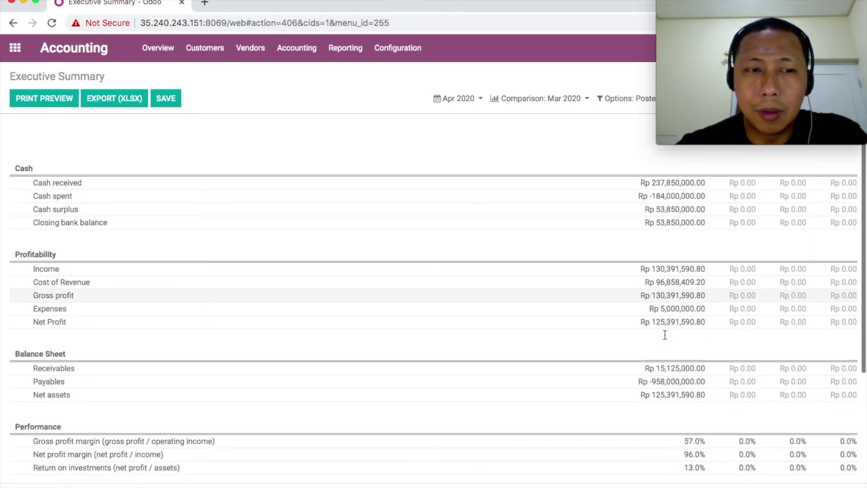
scroll(665, 335, down, 2)
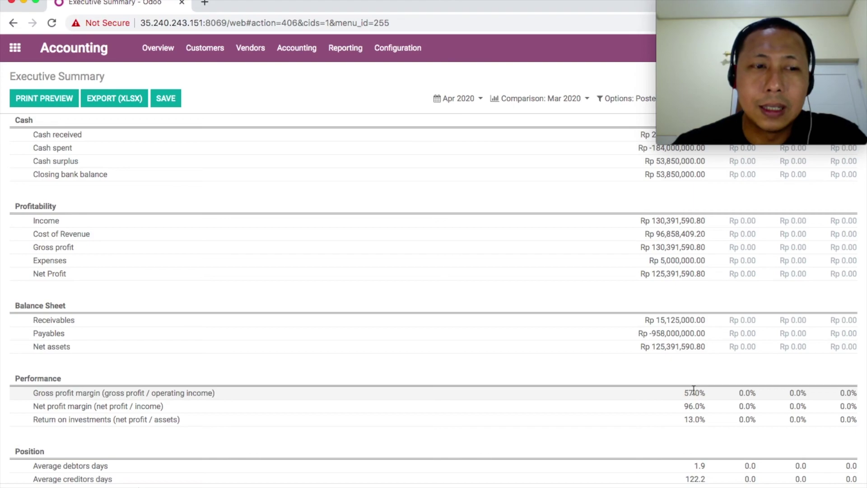
scroll(694, 389, down, 5)
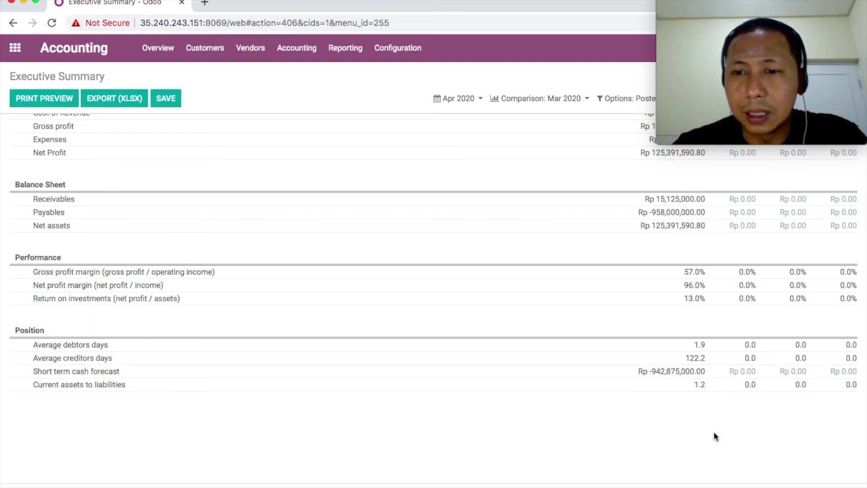
scroll(630, 387, up, 5)
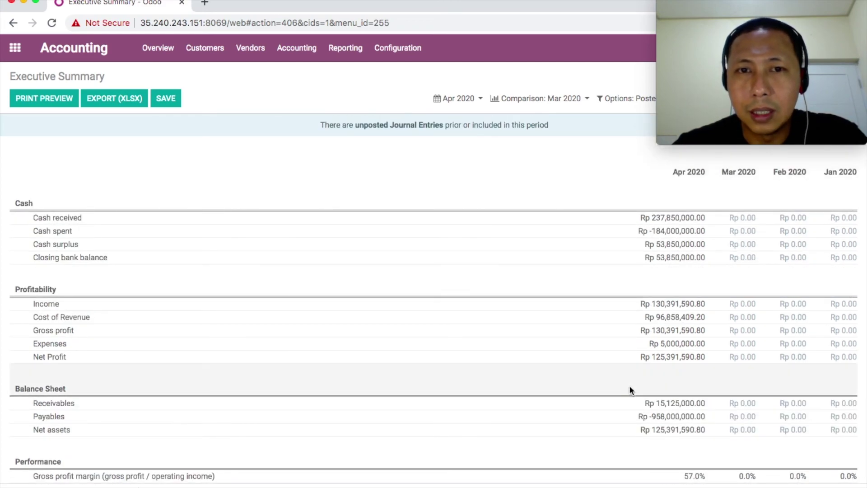